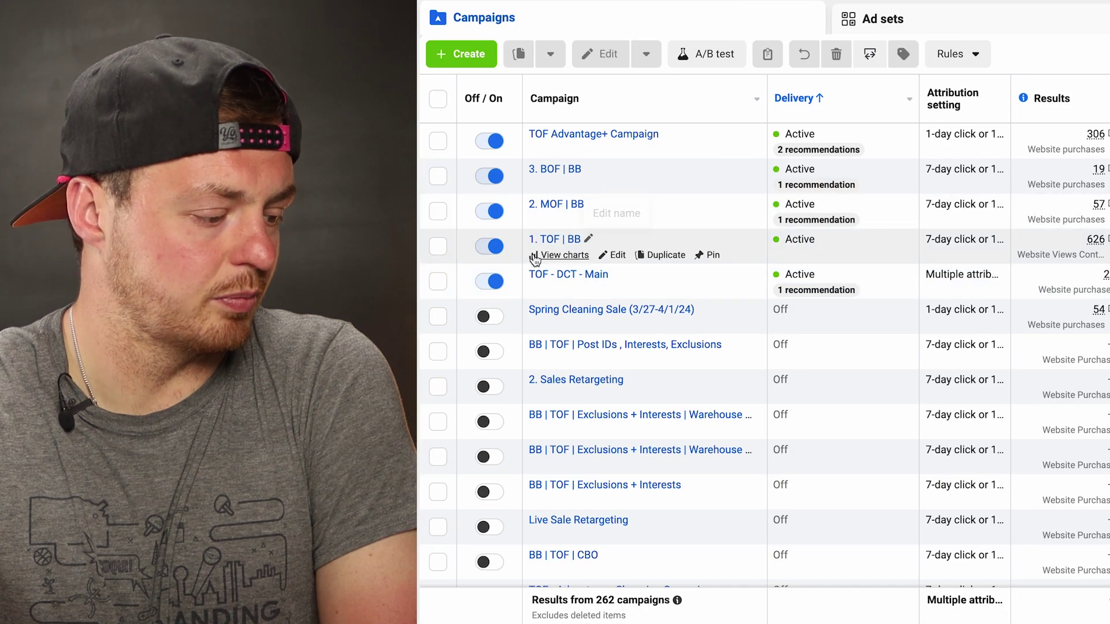
Open the TOF Advantage+ Campaign and look through its ad set settings
left_click(576, 135)
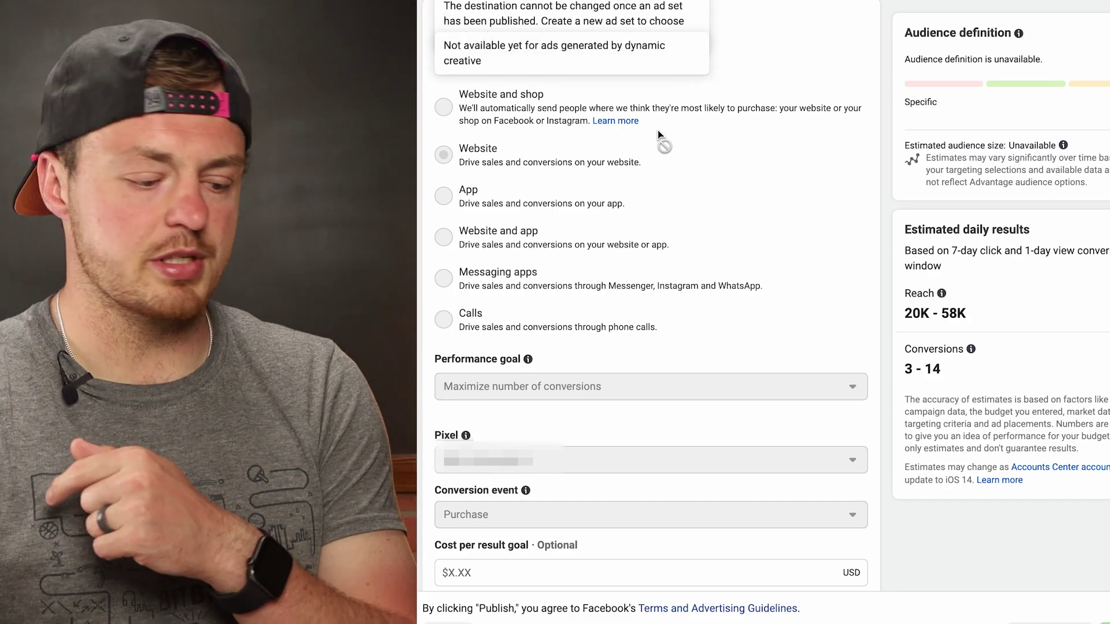
scroll(720, 276, "down", 1)
scroll(606, 407, "down", 3)
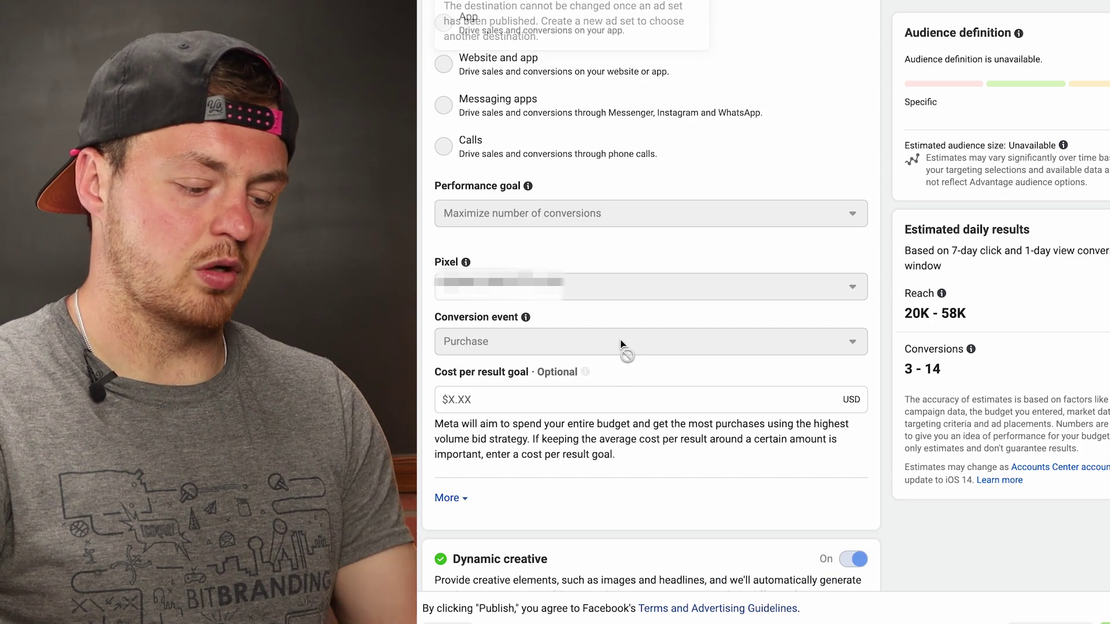
scroll(639, 348, "down", 3)
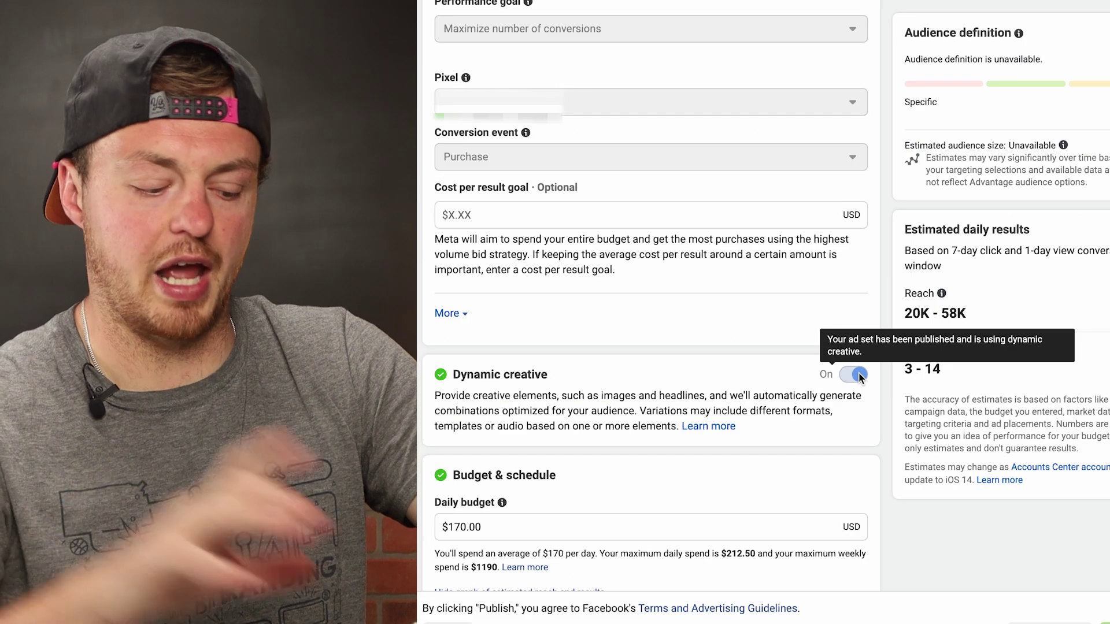
scroll(752, 249, "down", 6)
scroll(736, 254, "down", 5)
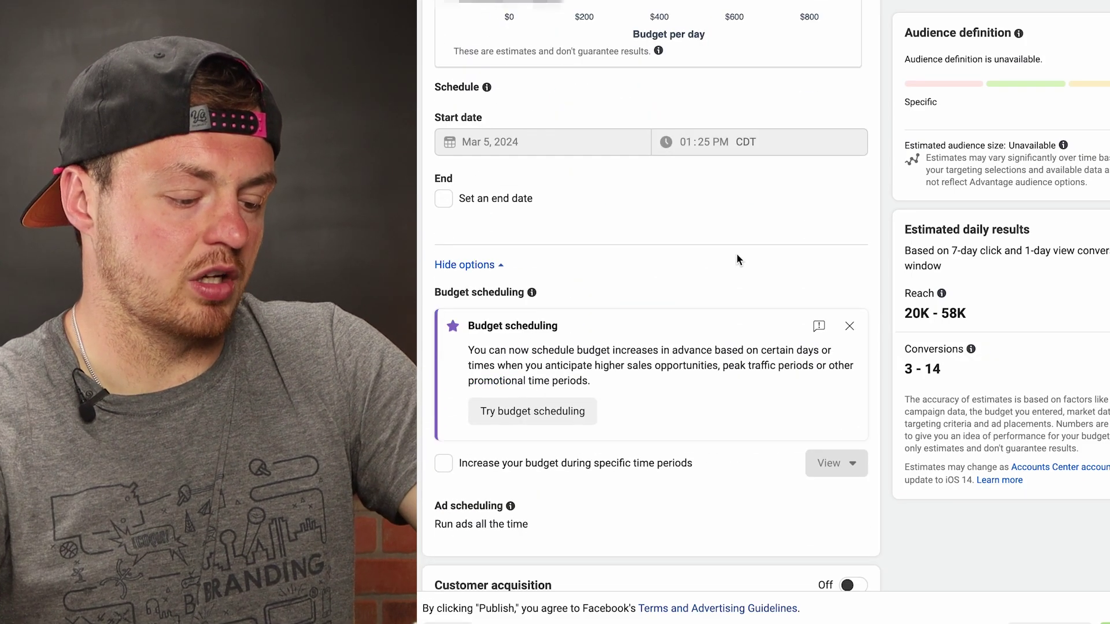
scroll(737, 252, "down", 10)
scroll(750, 191, "down", 6)
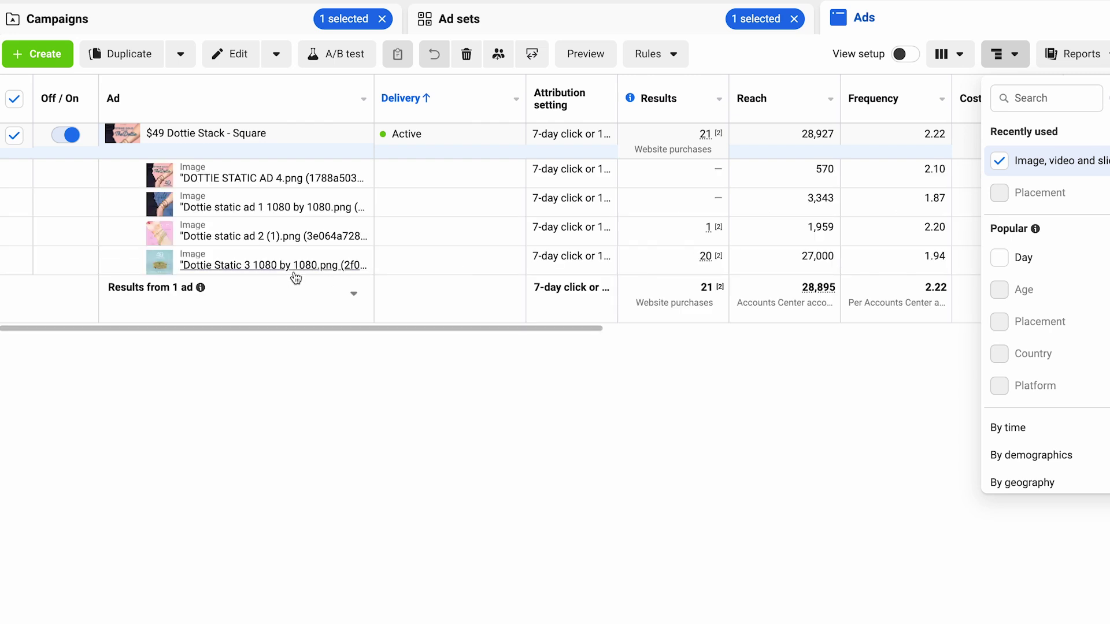
Close the Breakdown menu and return to the list of 262 campaigns
left_click(719, 381)
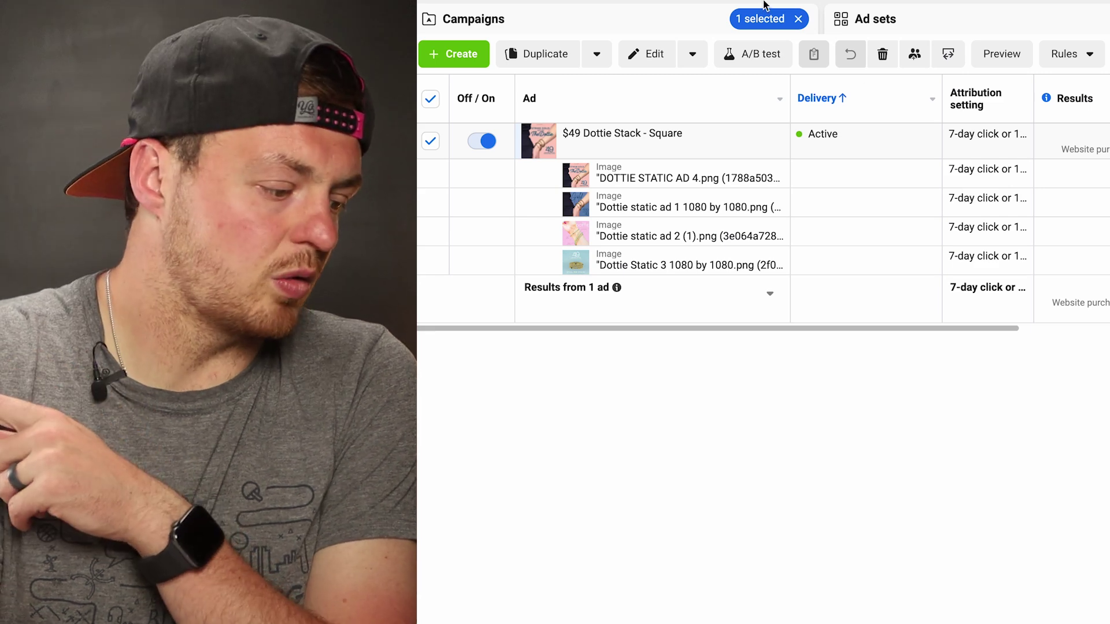
left_click(674, 15)
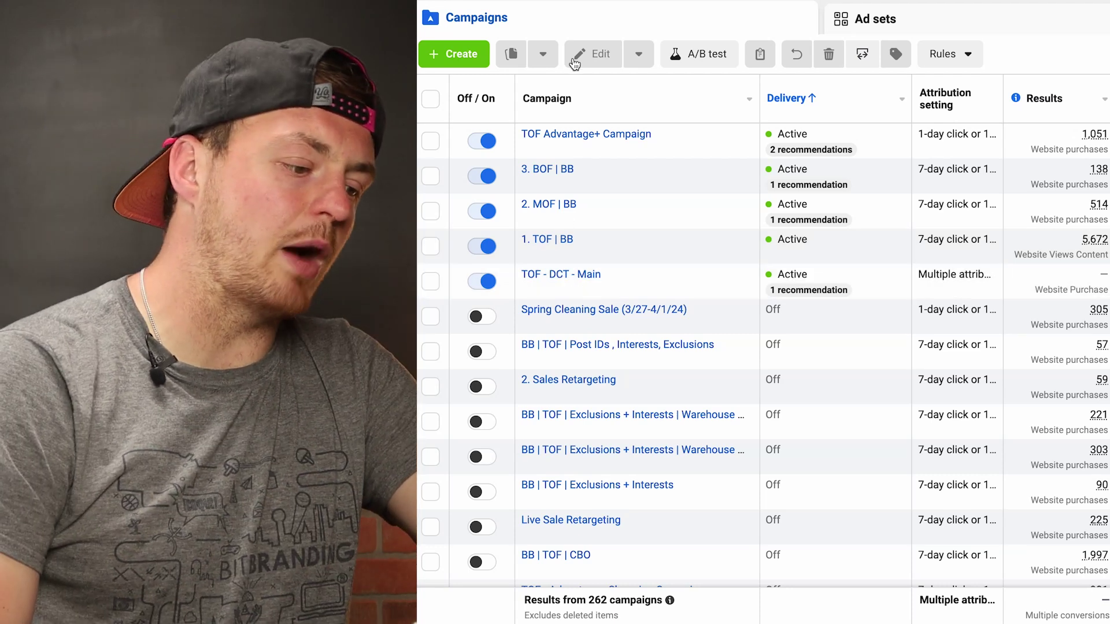
Open the TOF Advantage+ Campaign and review its Conversion and Audience location settings
left_click(589, 133)
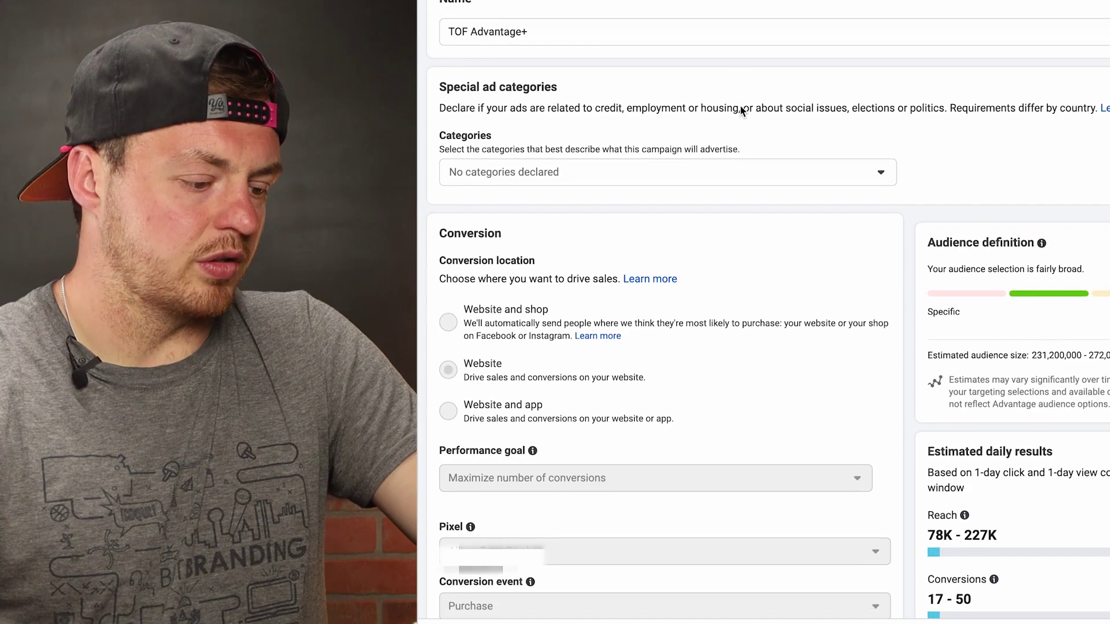
scroll(629, 75, "down", 3)
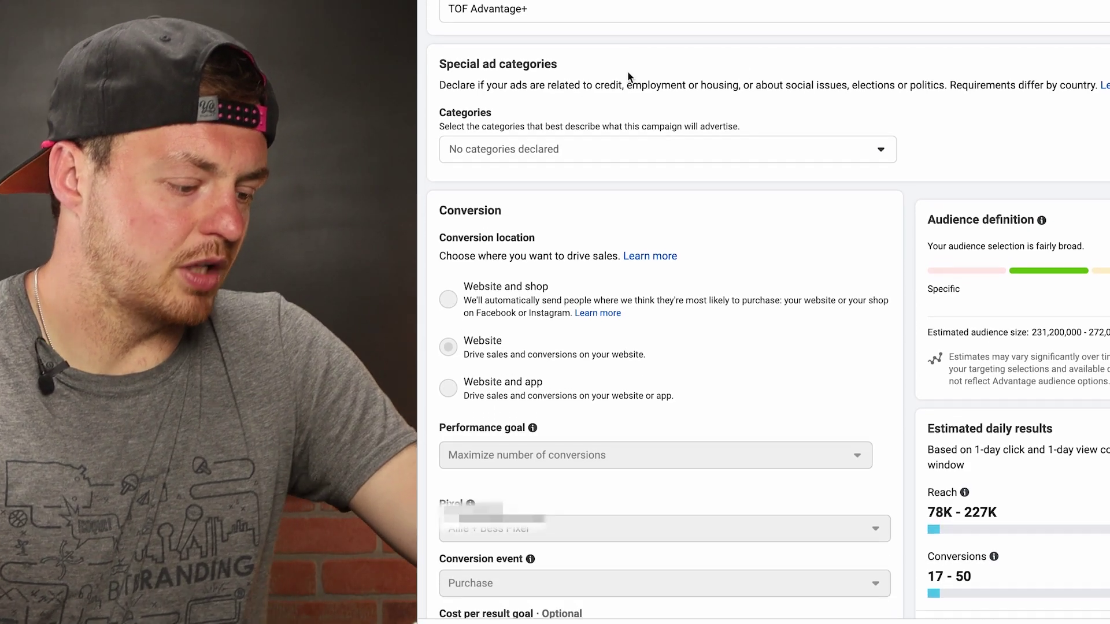
scroll(629, 75, "up", 3)
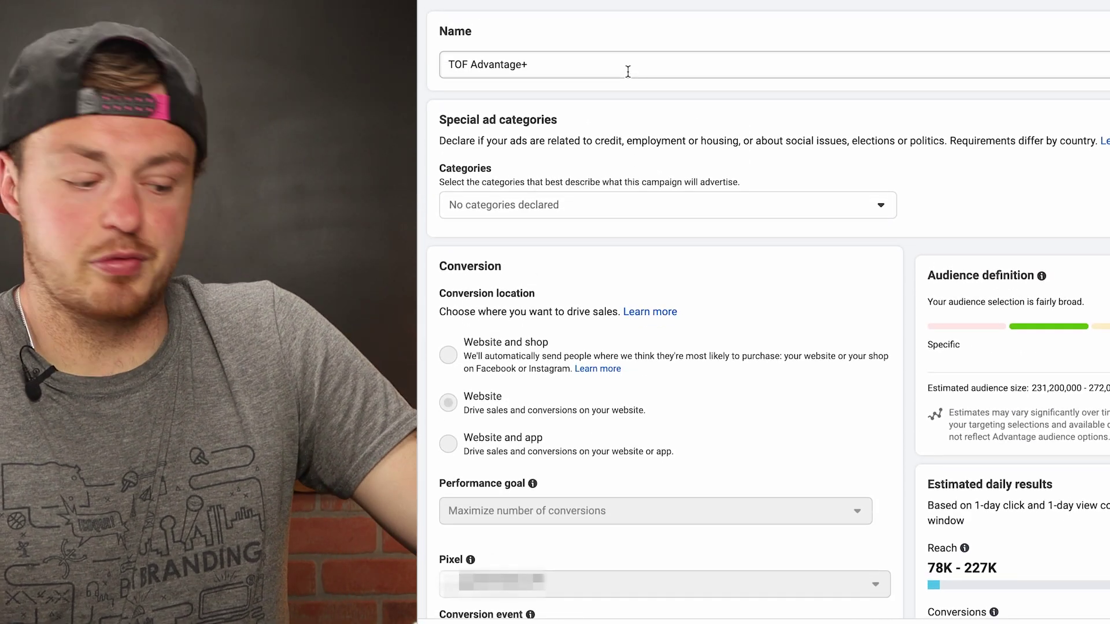
scroll(628, 70, "down", 7)
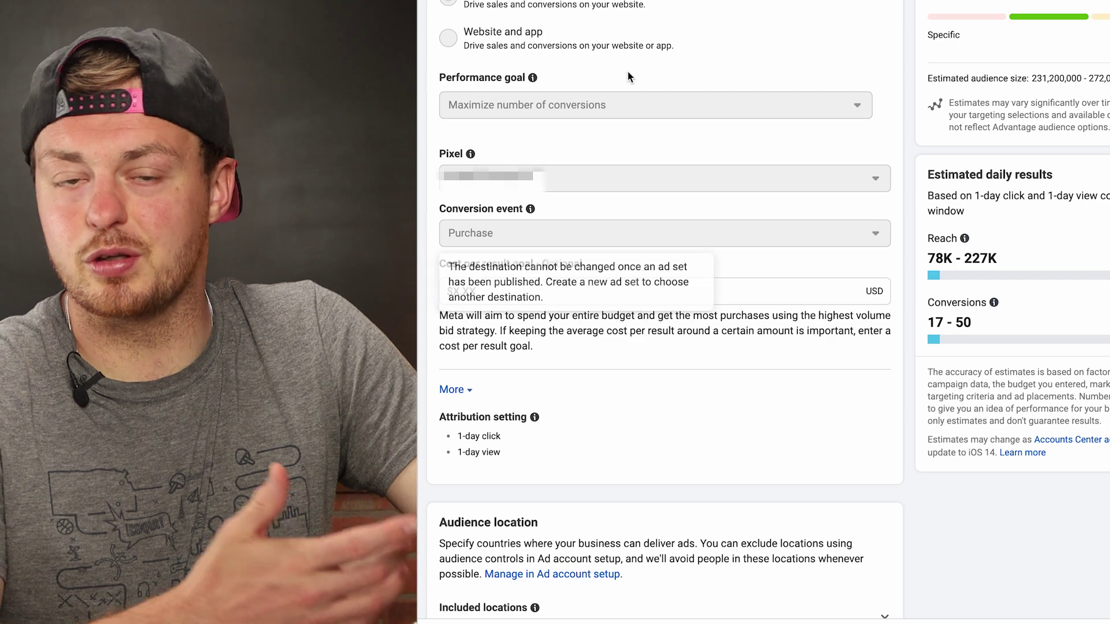
scroll(662, 67, "down", 4)
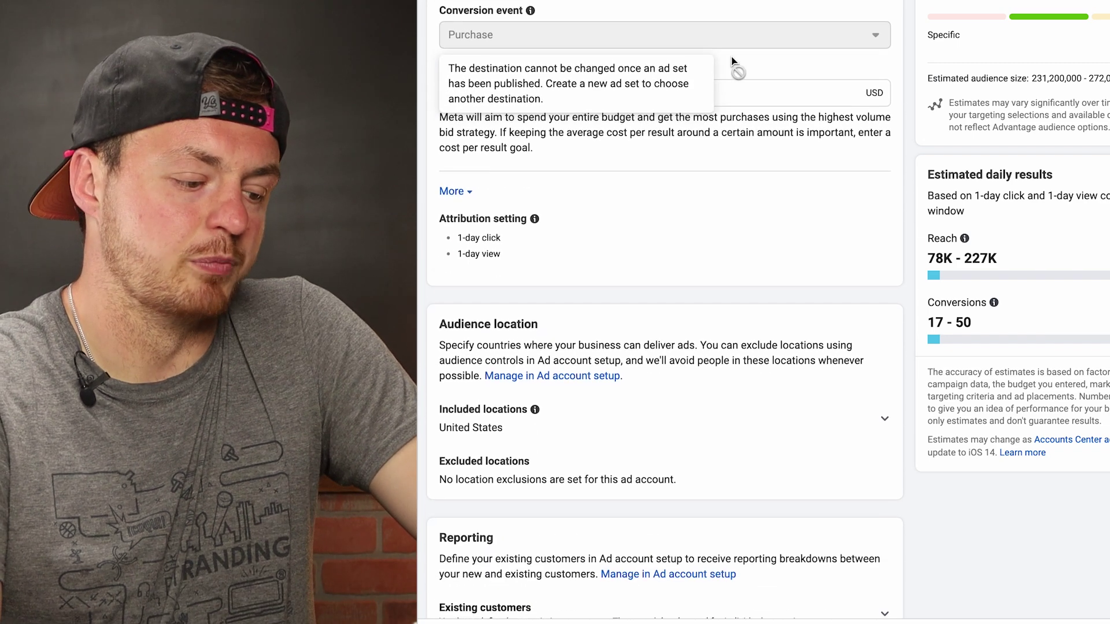
scroll(564, 226, "down", 8)
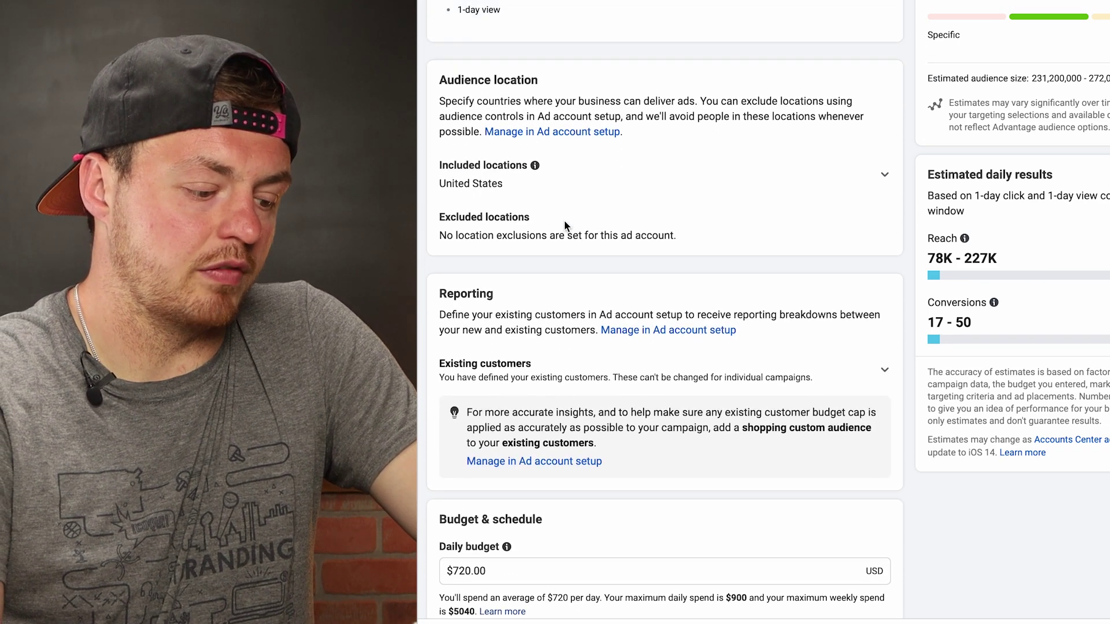
scroll(564, 225, "down", 20)
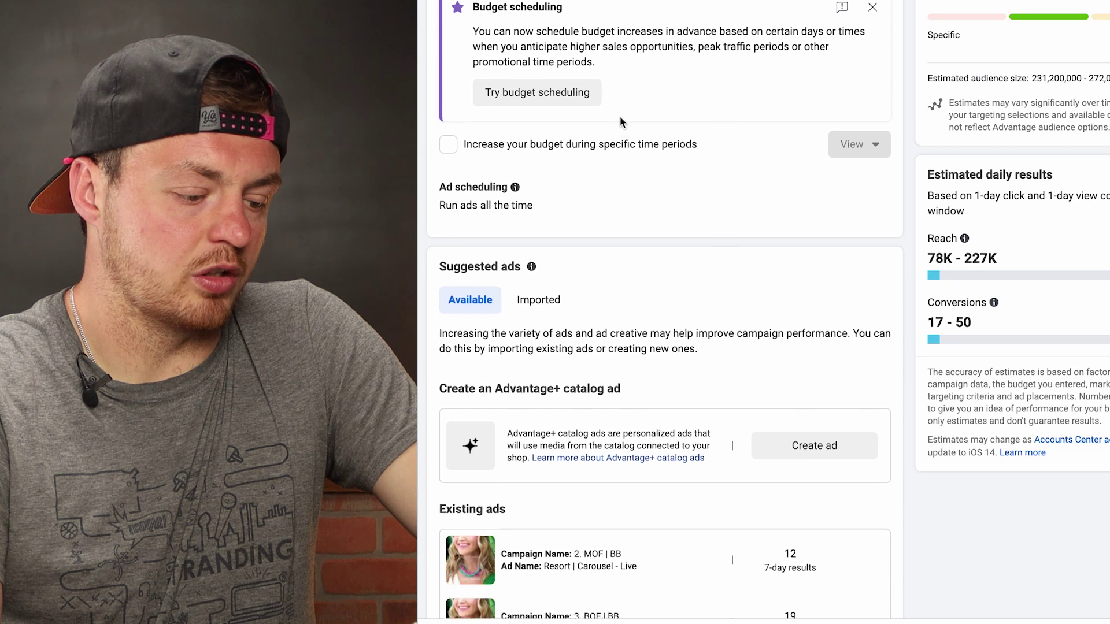
scroll(621, 121, "down", 4)
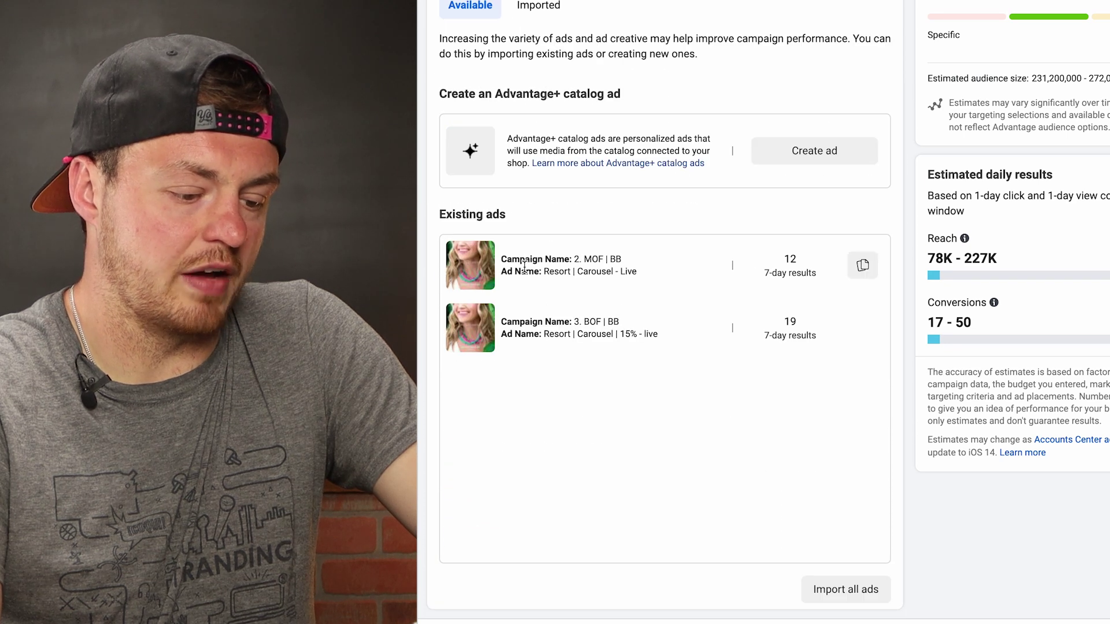
scroll(553, 233, "up", 14)
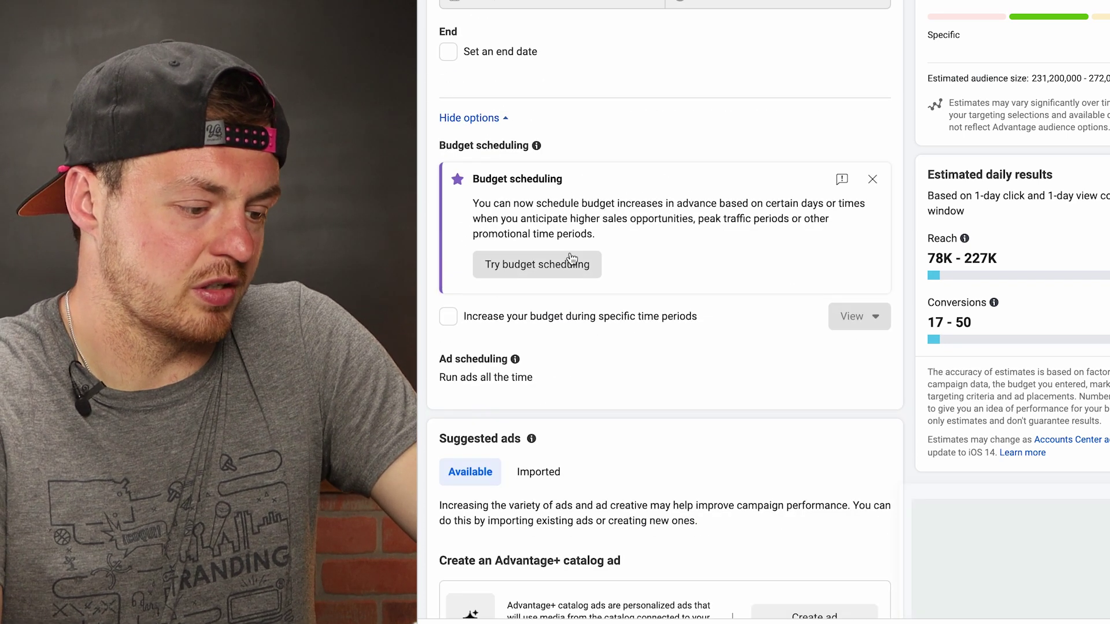
scroll(571, 255, "up", 12)
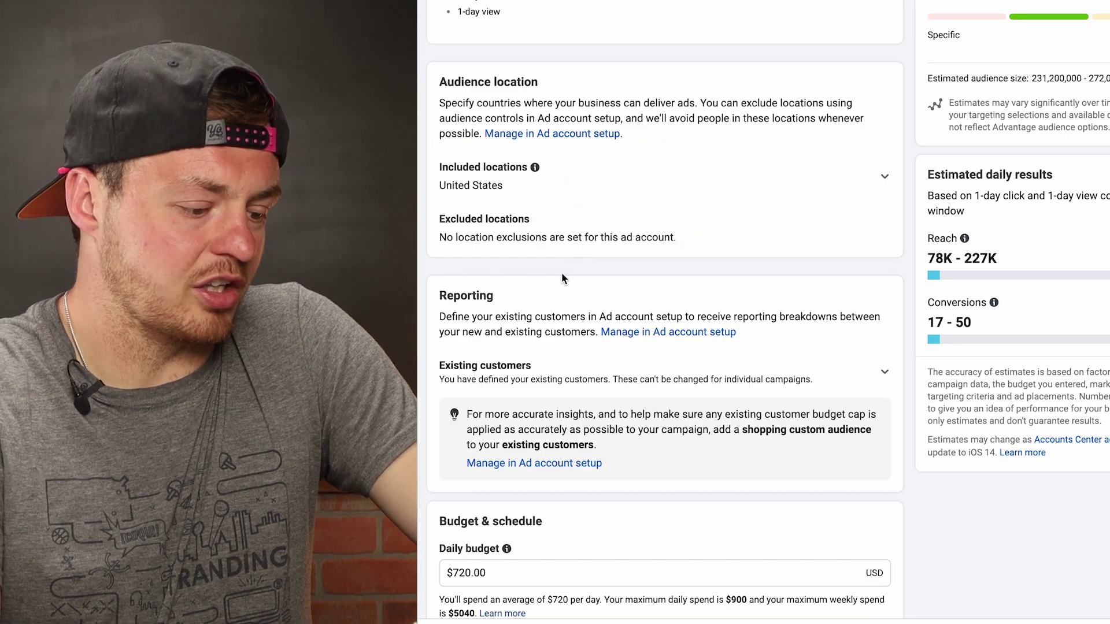
scroll(560, 272, "up", 3)
scroll(544, 379, "up", 6)
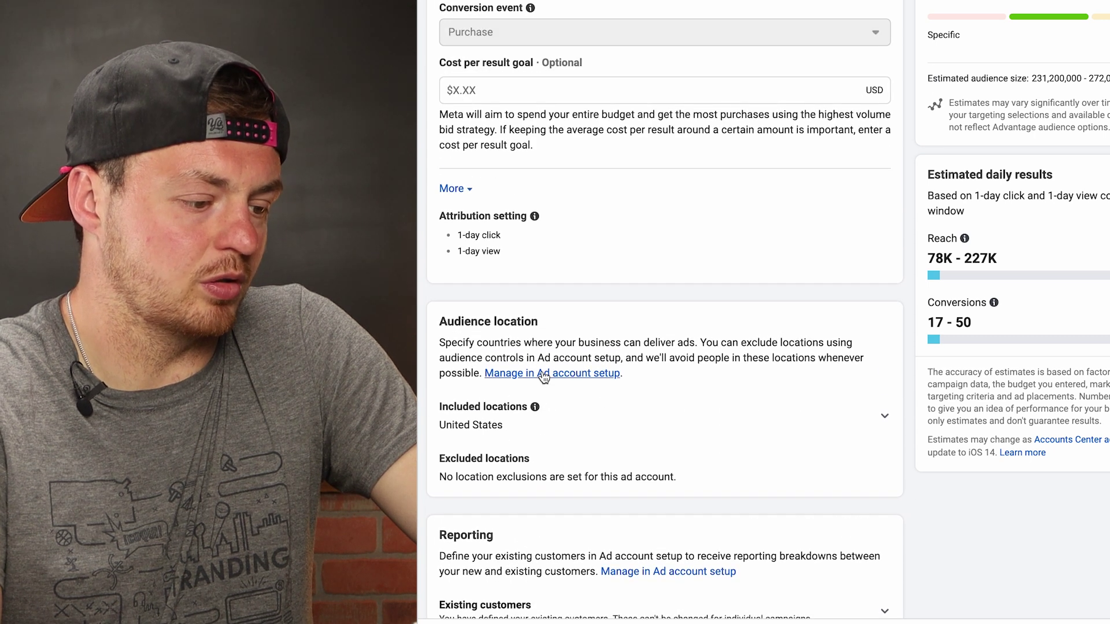
scroll(542, 371, "up", 5)
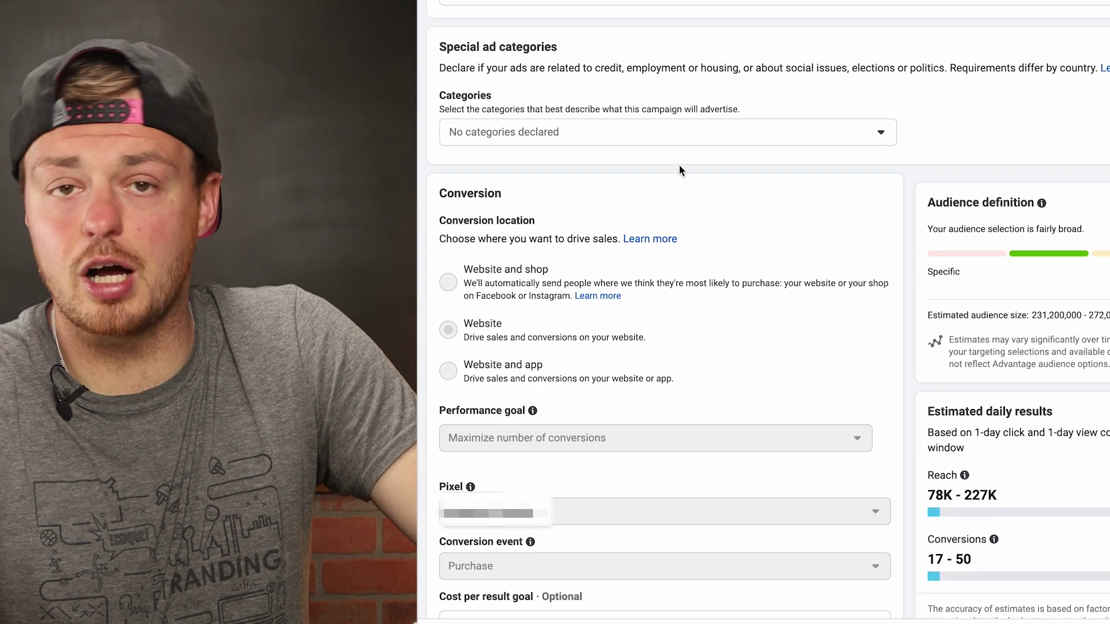
scroll(568, 199, "up", 2)
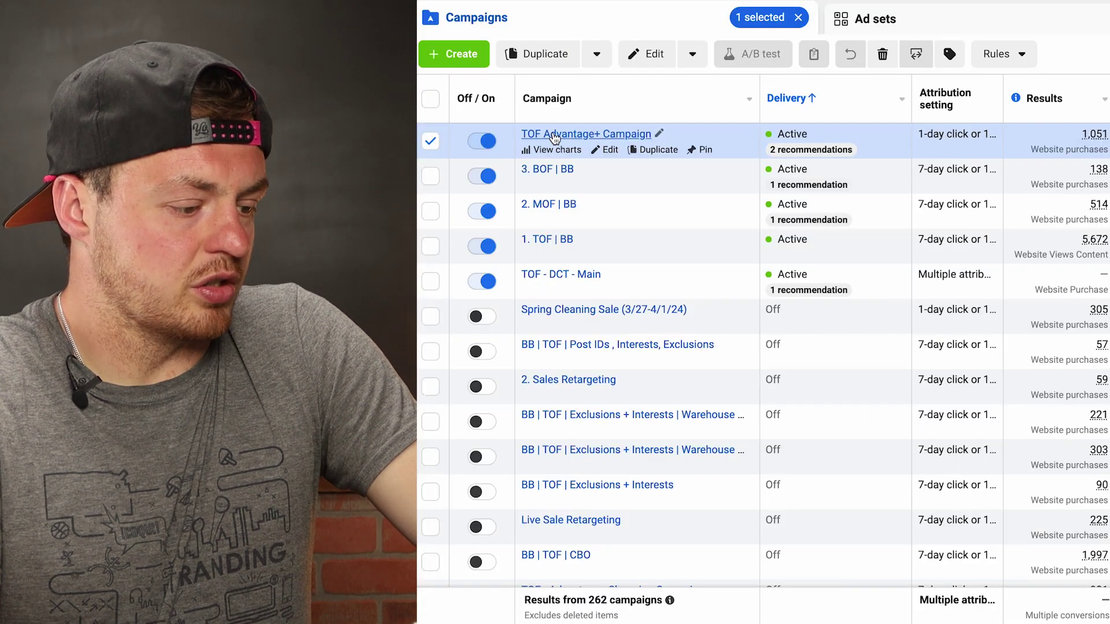
Drill into the TOF Advantage+ ad set's ten ads and clear the row selection
left_click(554, 136)
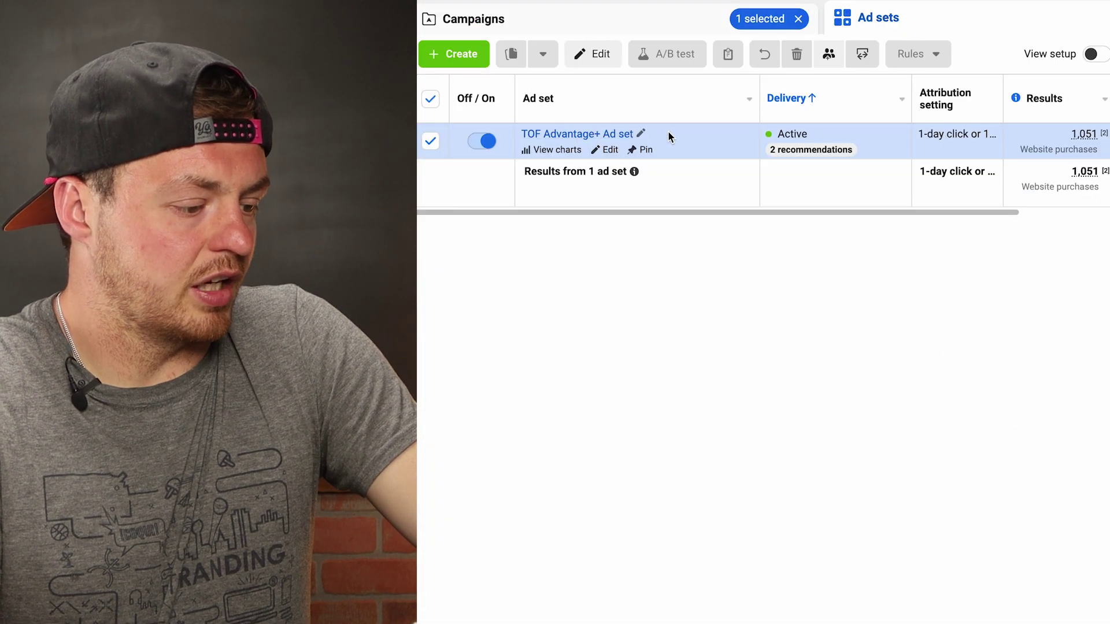
left_click(603, 135)
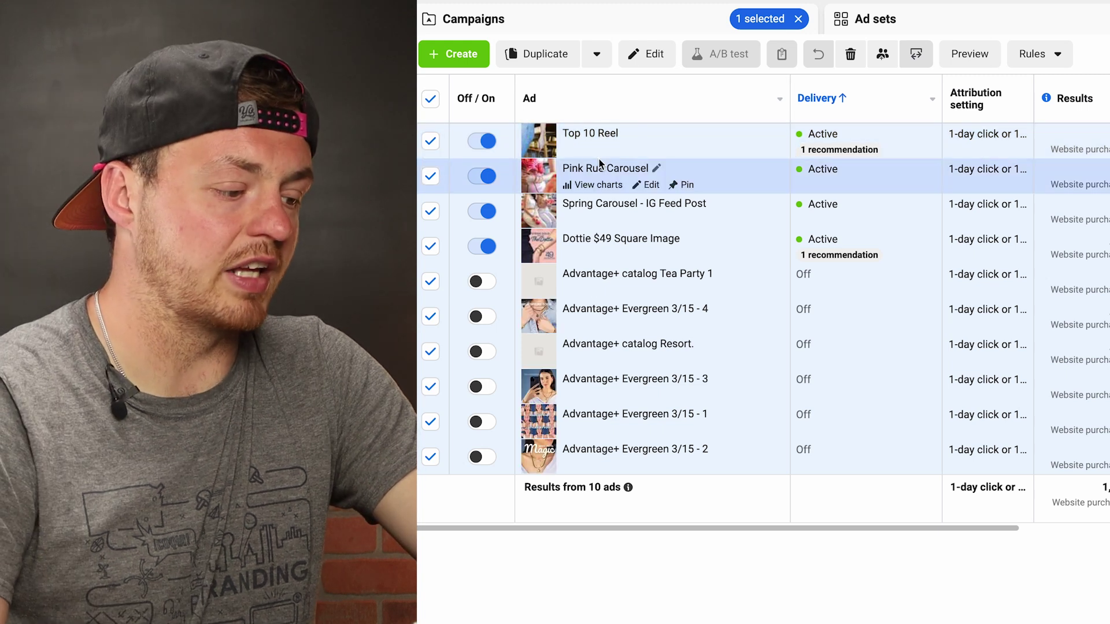
left_click(431, 99)
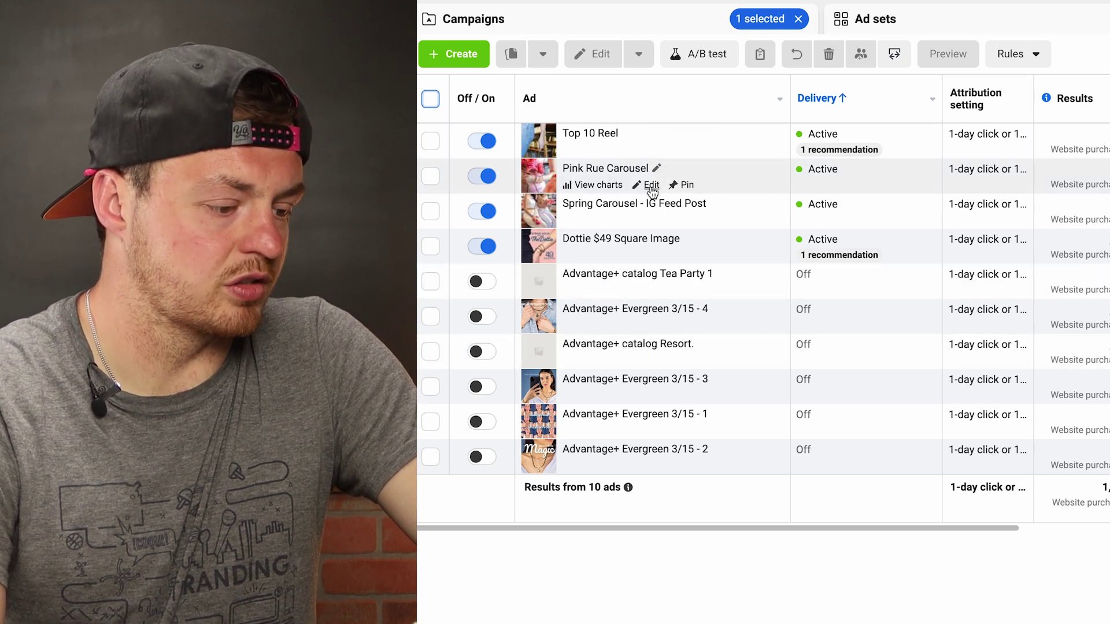
Preview the Pink Rue Carousel ad's cards up to pink roses and its text variations
left_click(651, 185)
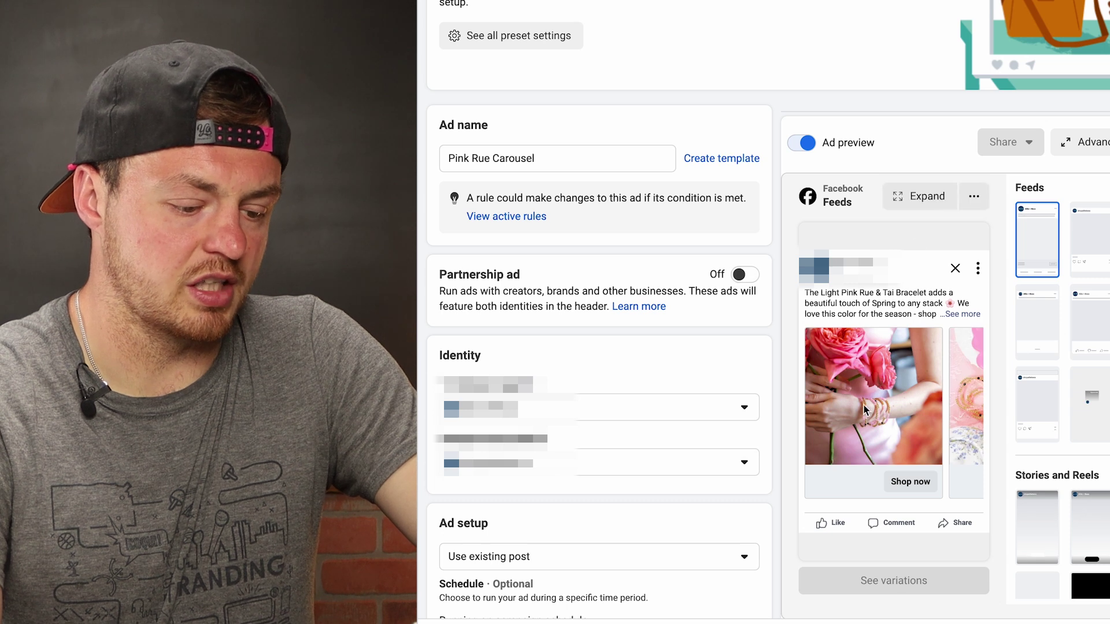
left_click(960, 400)
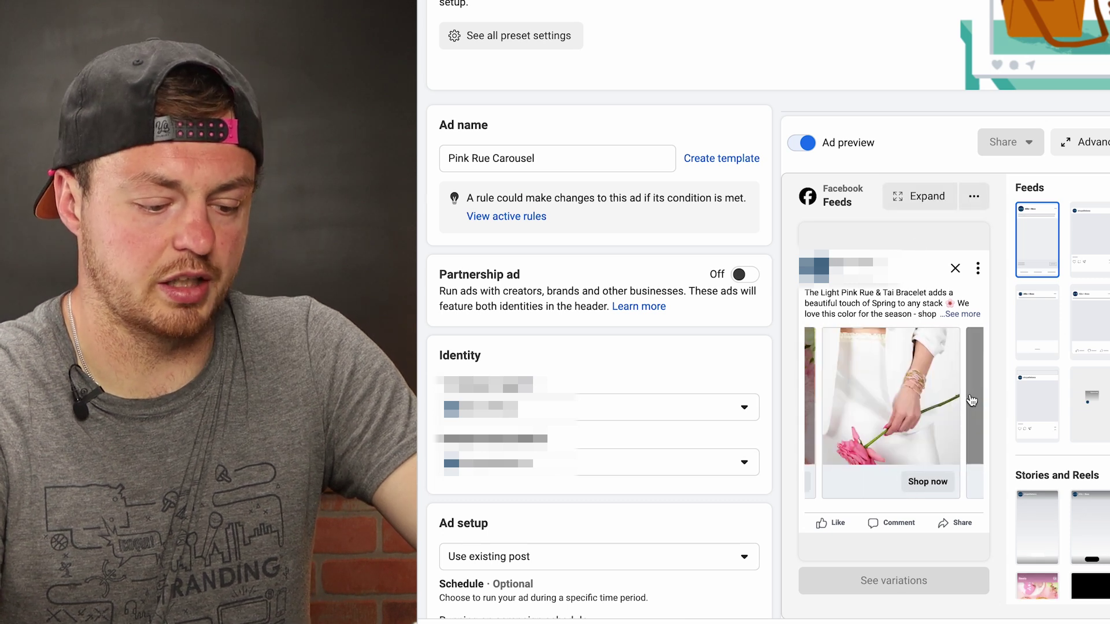
left_click(976, 411)
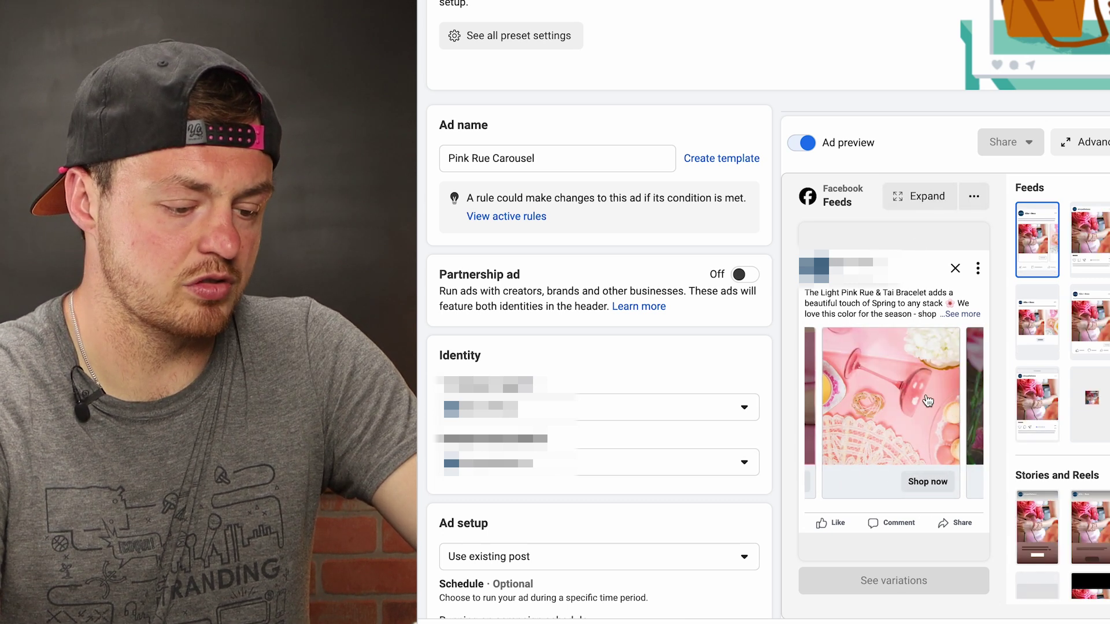
left_click(967, 414)
scroll(748, 283, "down", 10)
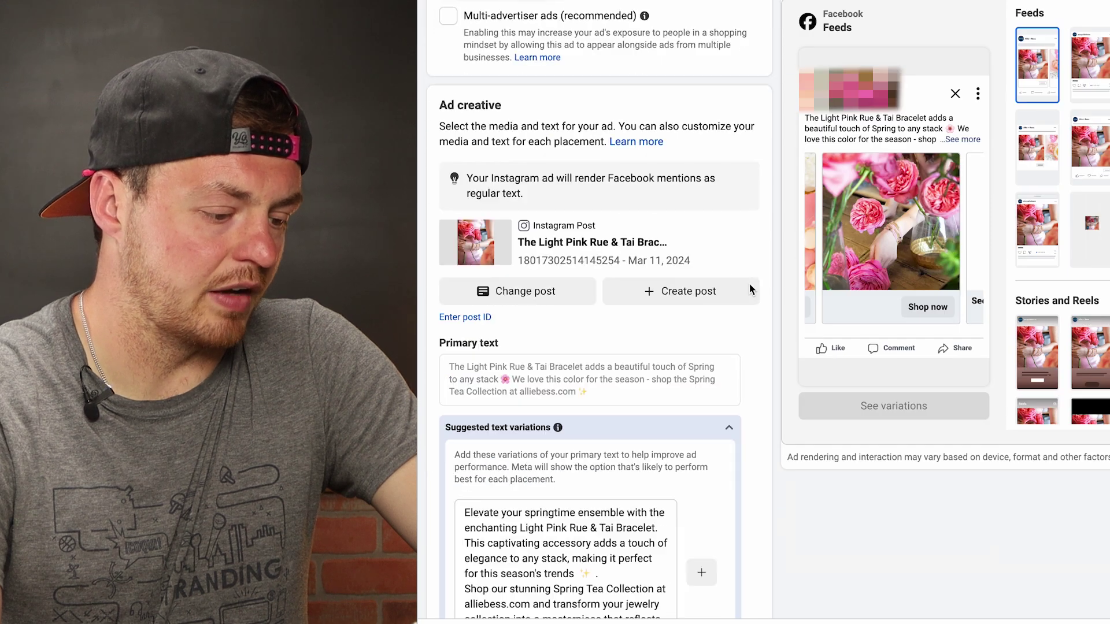
scroll(596, 322, "down", 5)
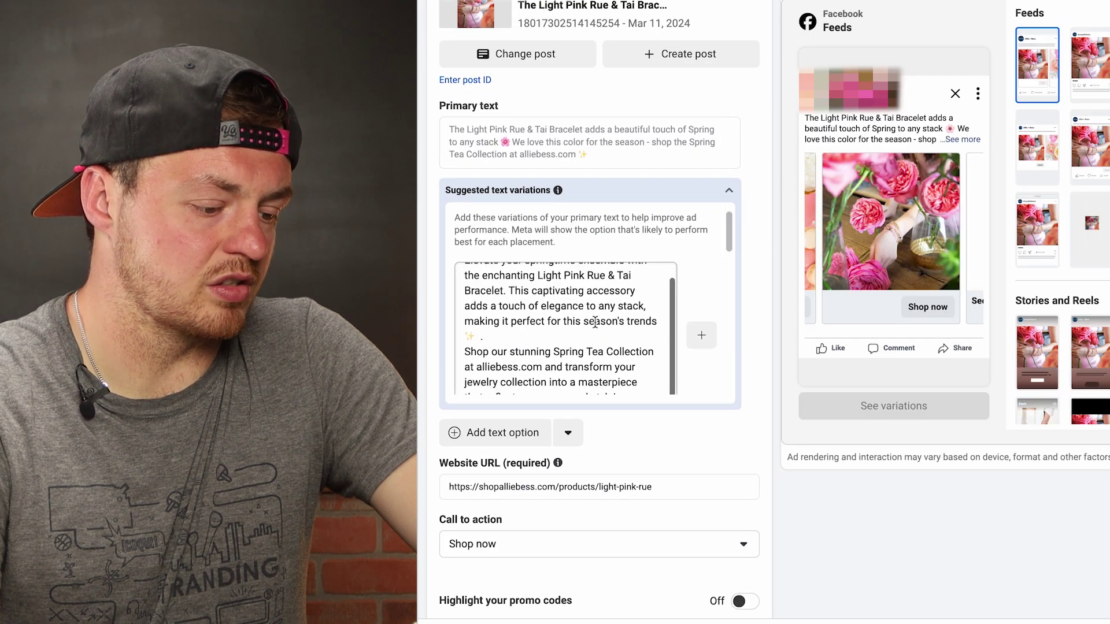
scroll(596, 323, "down", 6)
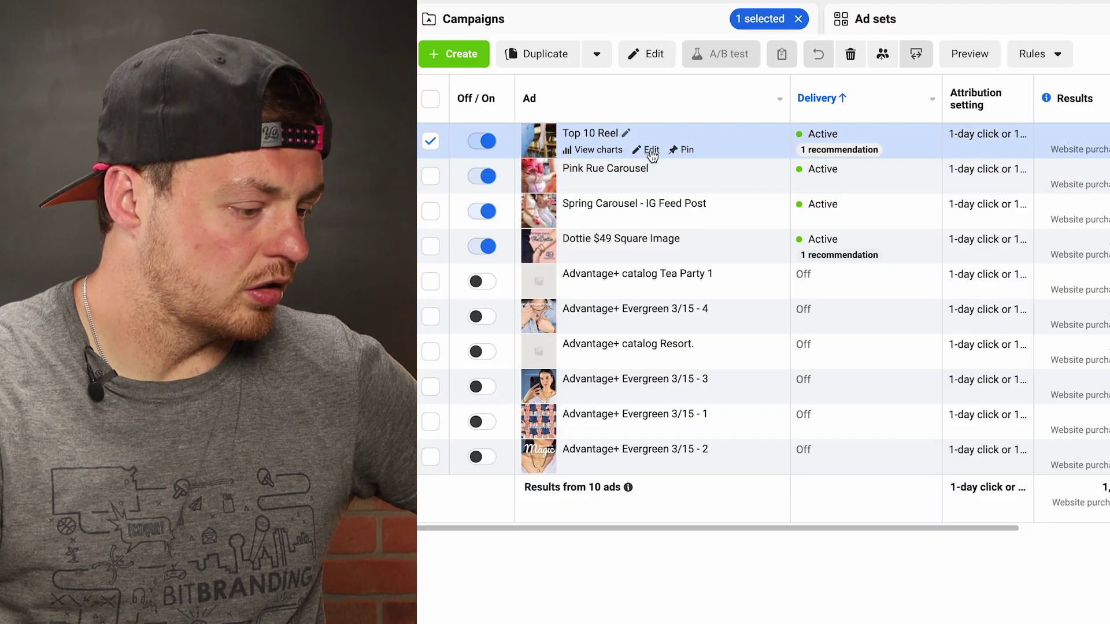
left_click(652, 150)
scroll(740, 243, "down", 5)
scroll(728, 216, "down", 14)
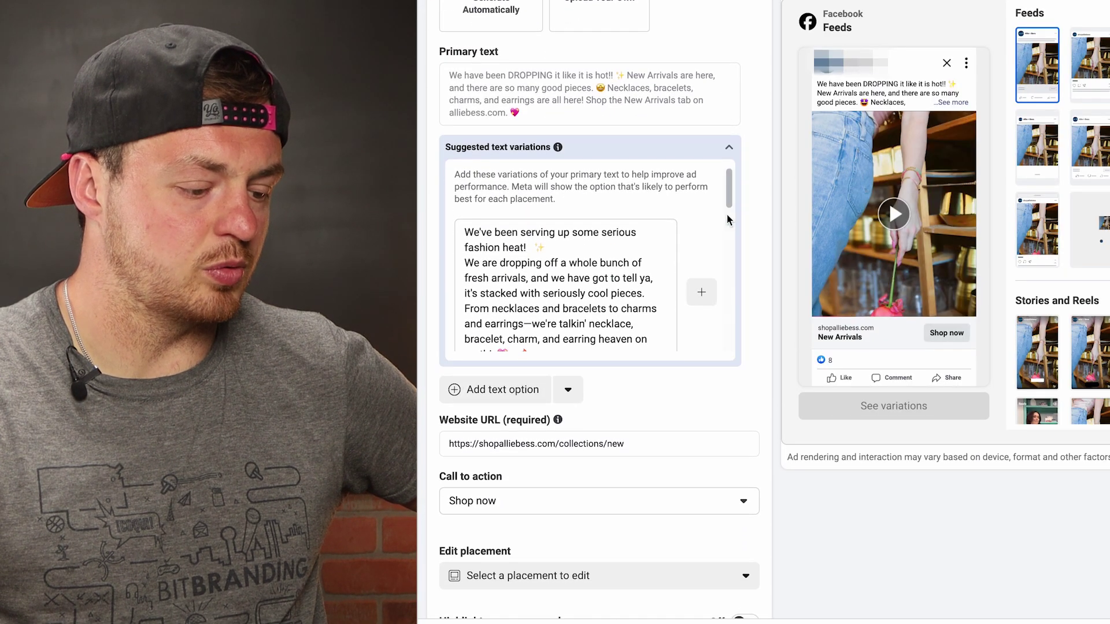
scroll(727, 214, "down", 6)
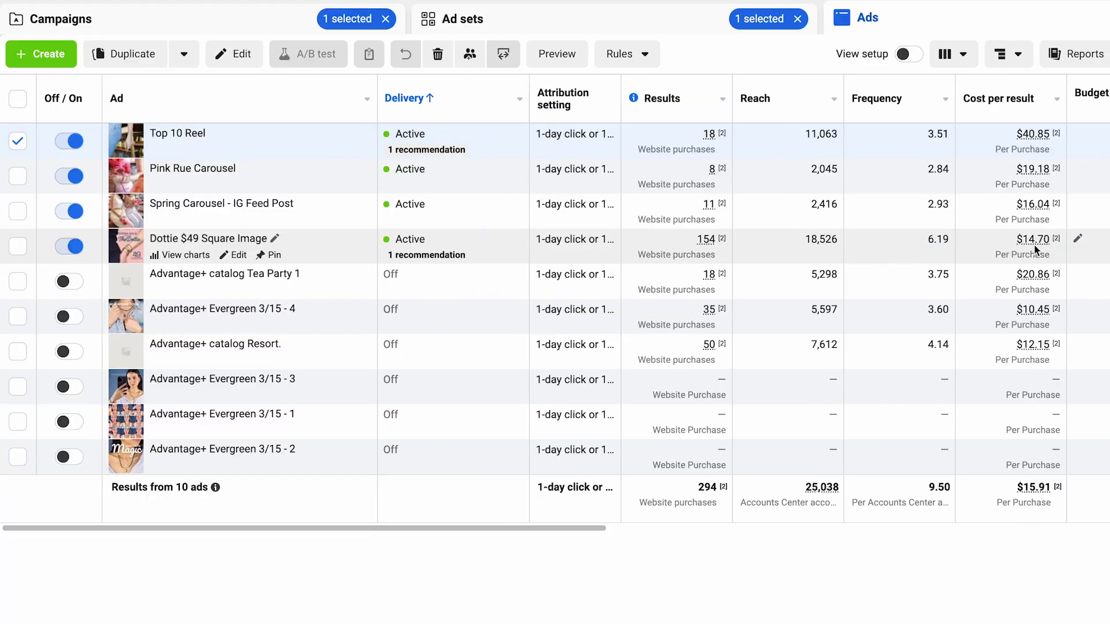
Reveal the Budget and Amount spent columns, showing $4,677.91 total spend
mouse_move(1037, 249)
scroll(1100, 265, "right", 3)
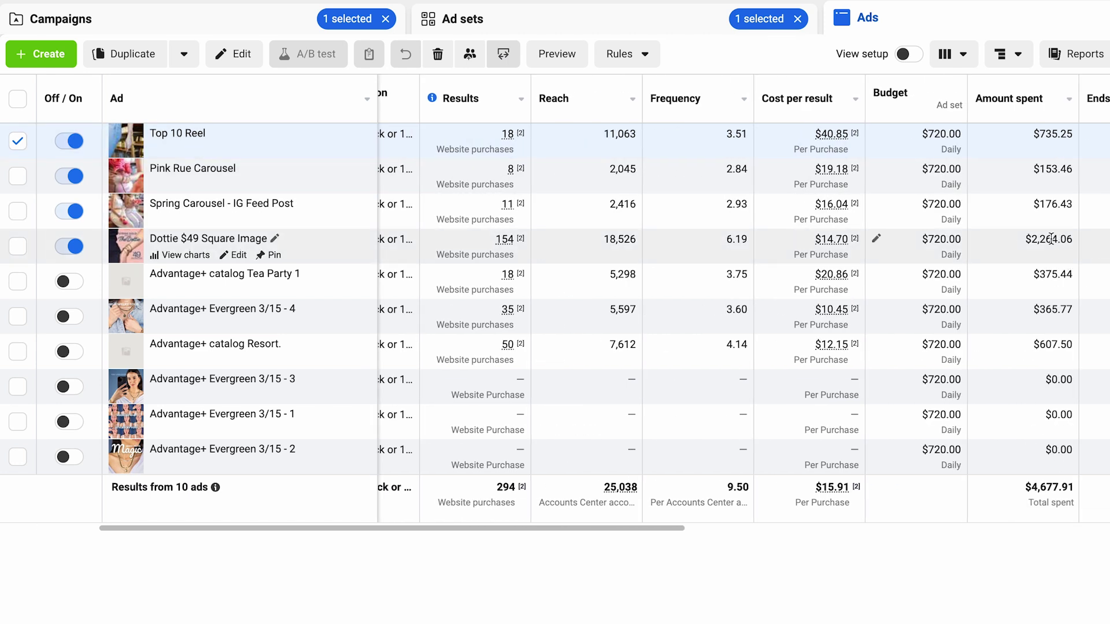